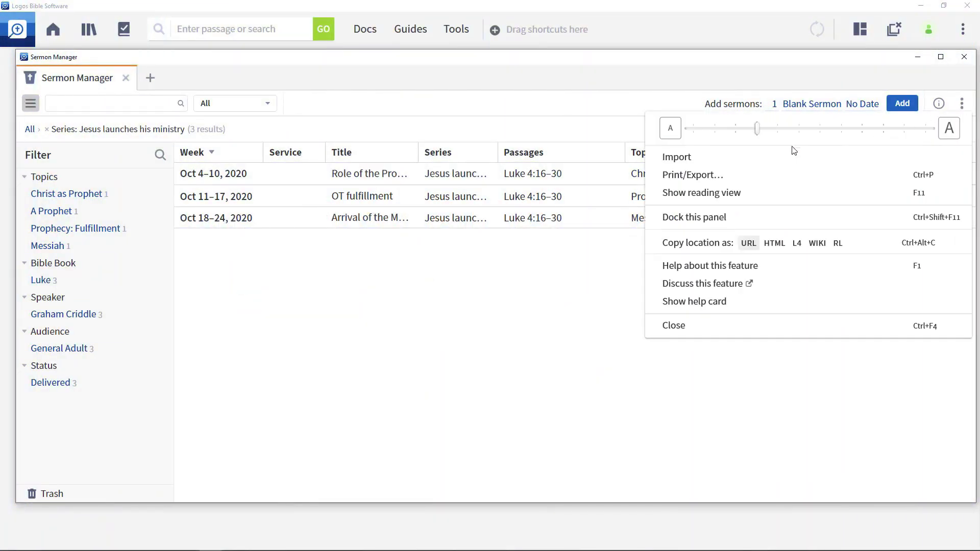
Start exporting the sermon list as a spreadsheet and view the available save-as file types
click(725, 176)
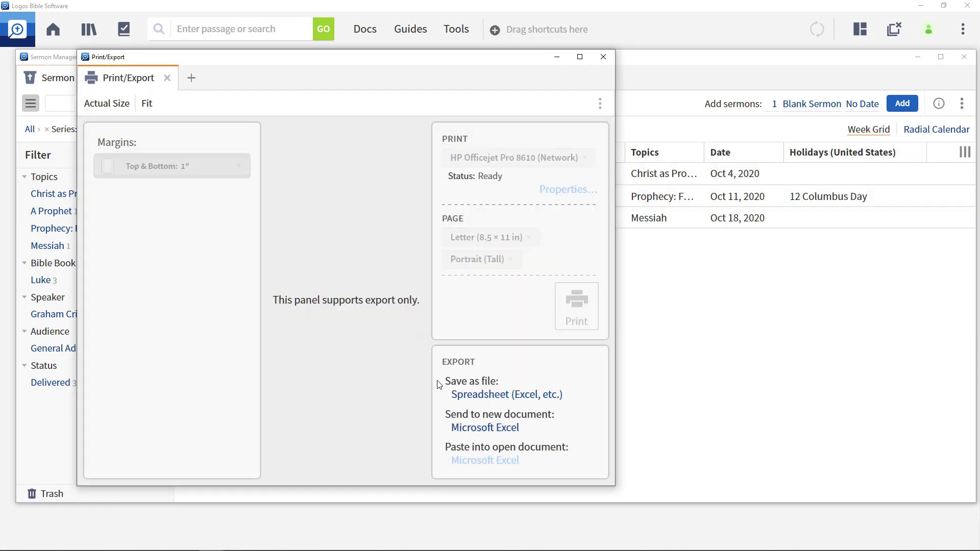
click(474, 397)
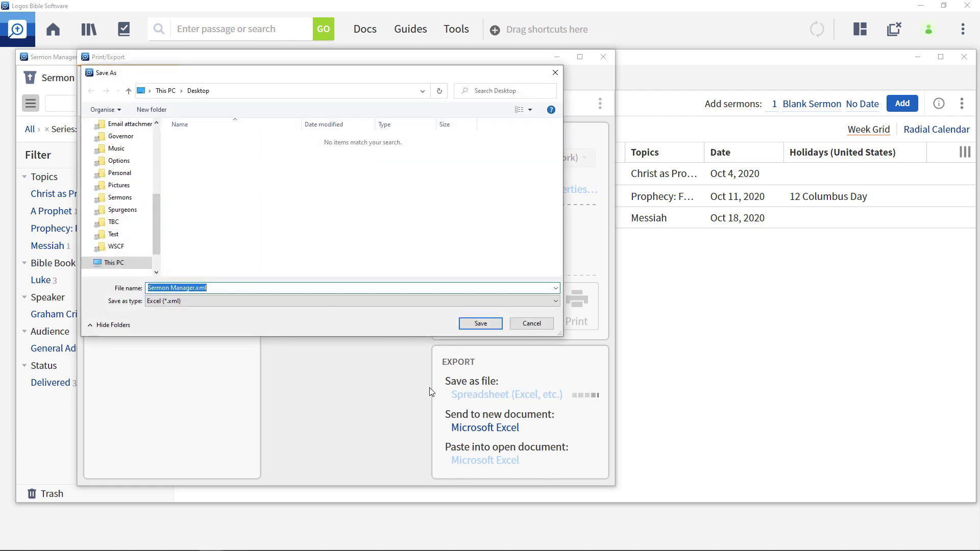
click(237, 300)
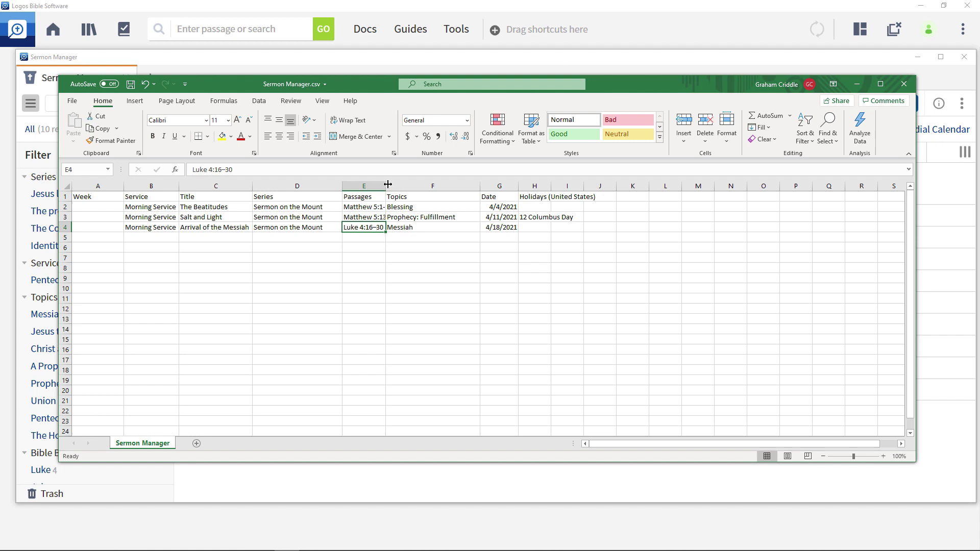
Widen the Passages column and change the second sermon's topic to Light
drag(384, 185, 385, 185)
drag(385, 184, 399, 185)
click(449, 219)
text(Light)
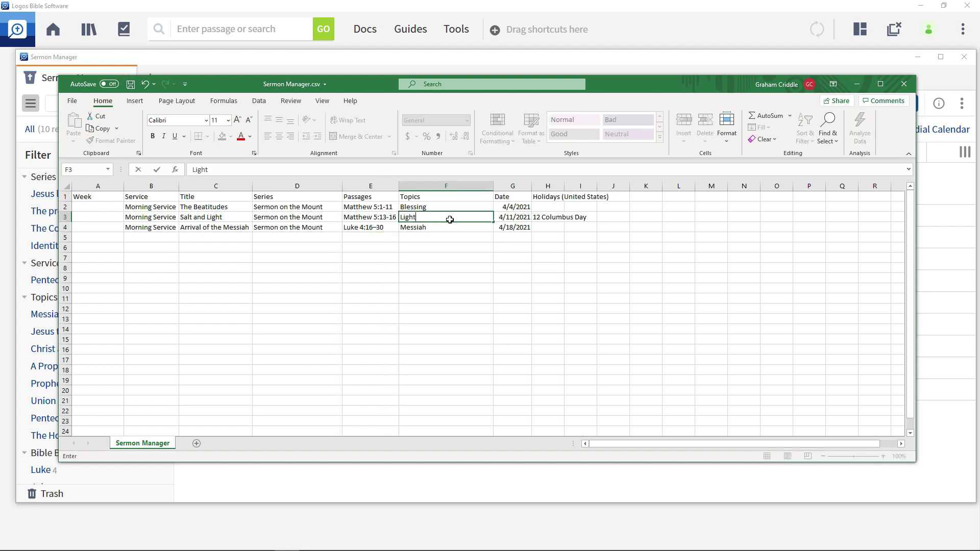
key(Return)
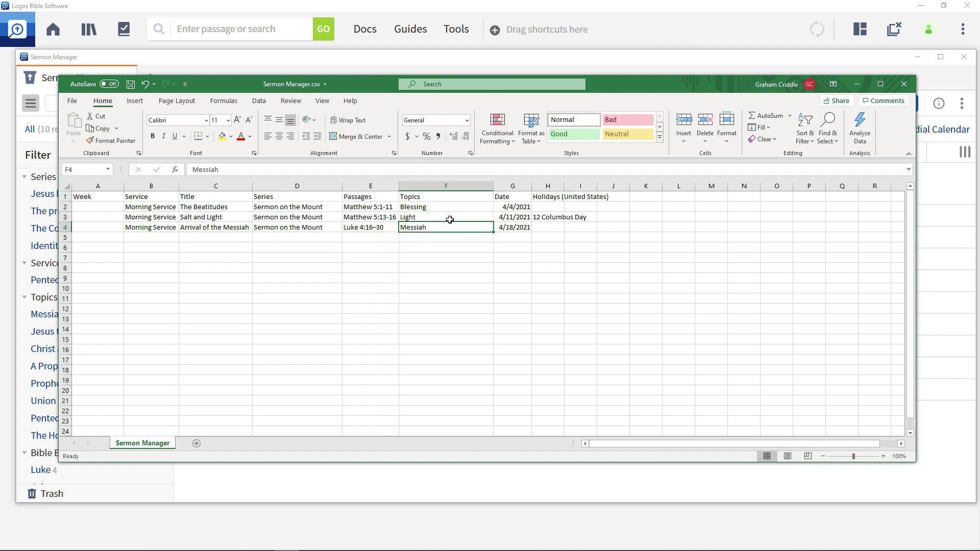
key(Left)
key(Left)
key(Left)
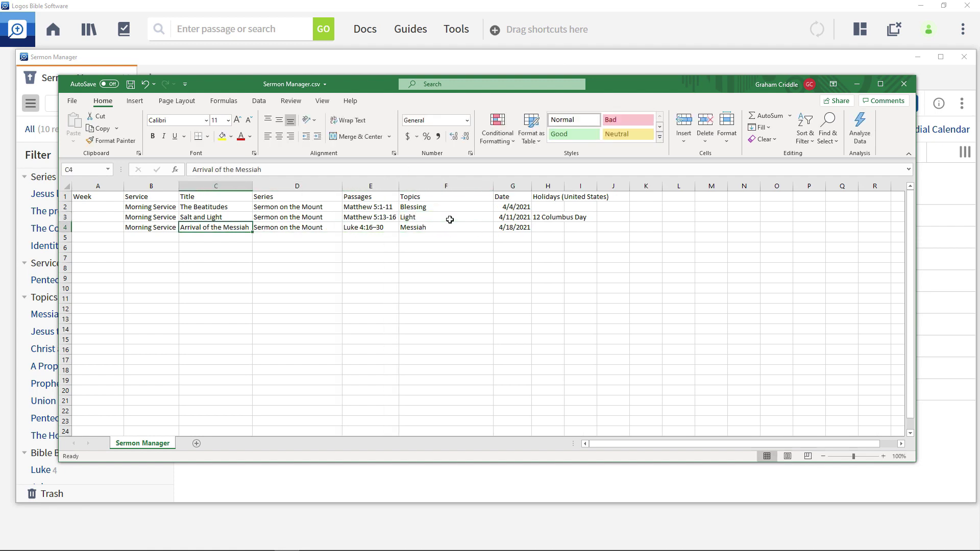
Enter the third sermon as 'Fulfilling the Law', Matthew 5:17-20, topic Law
text(Fulfilling the Law)
key(Tab)
key(Tab)
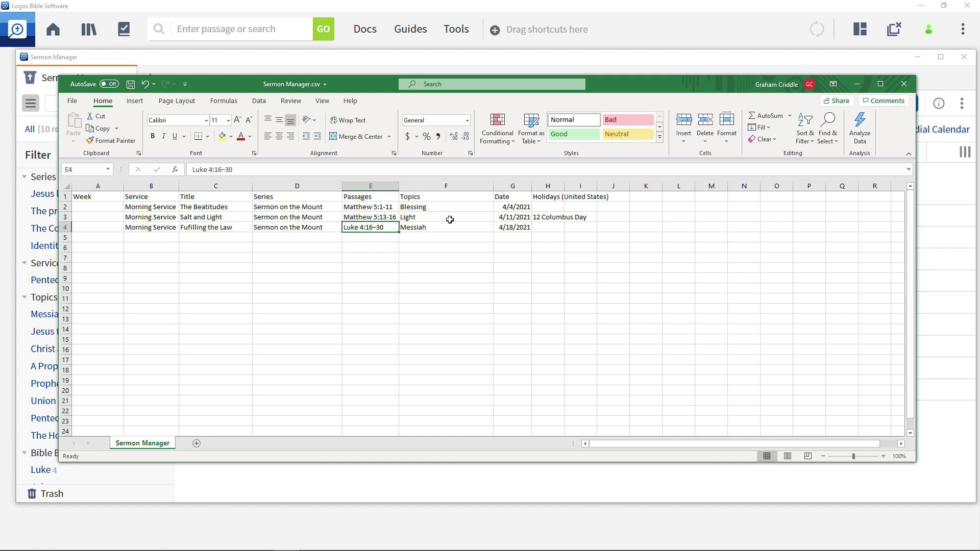
text(Matthew 5:17-20)
key(Tab)
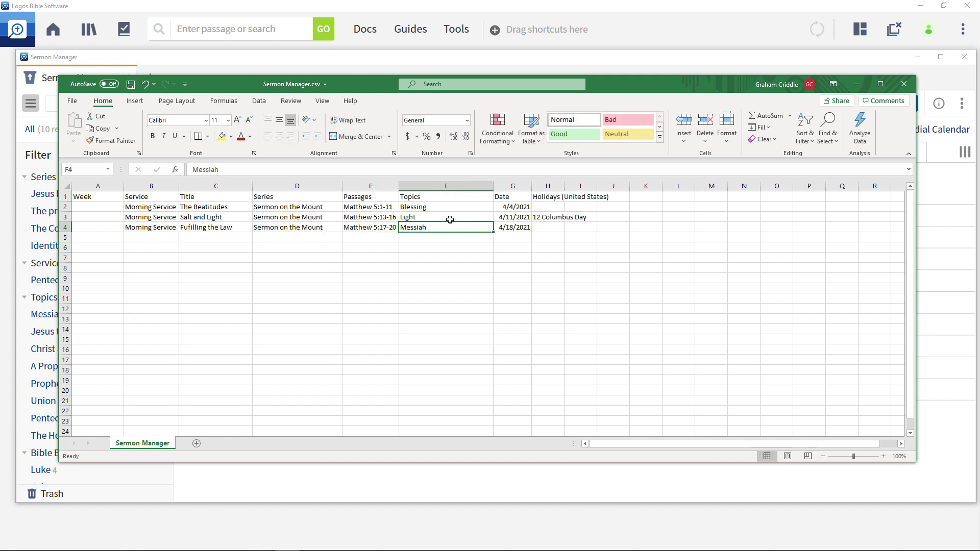
text(Law)
key(Return)
key(Up)
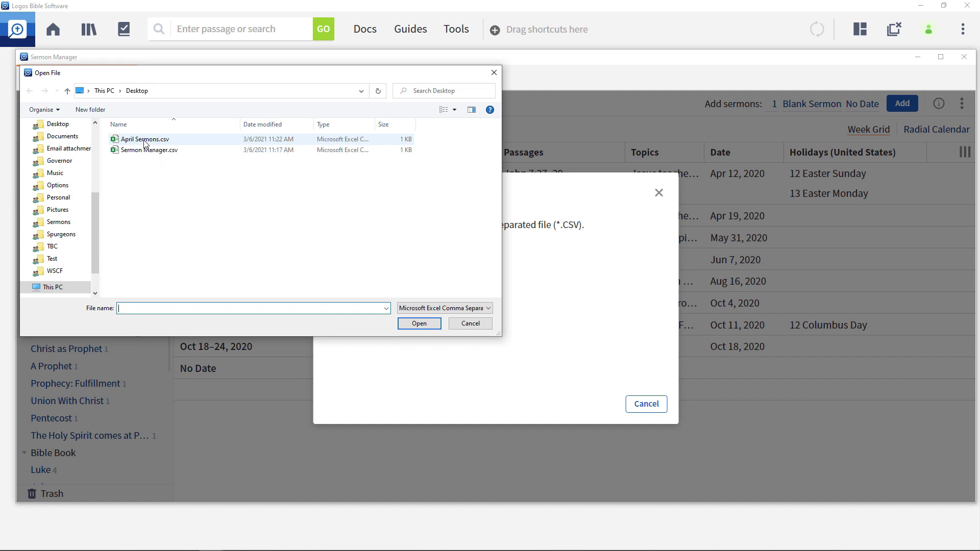
Import April Sermons.csv and confirm adding the 3 new sermons
click(145, 140)
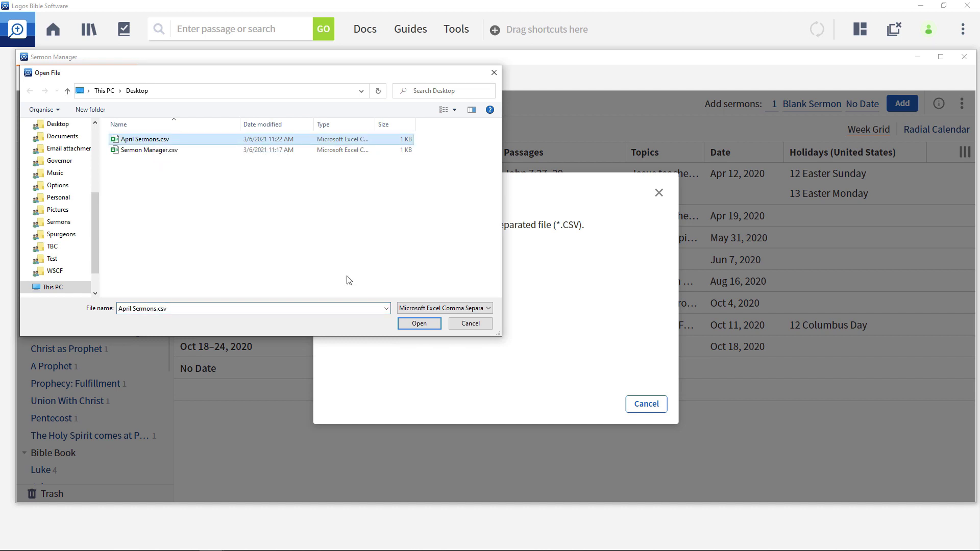
click(419, 324)
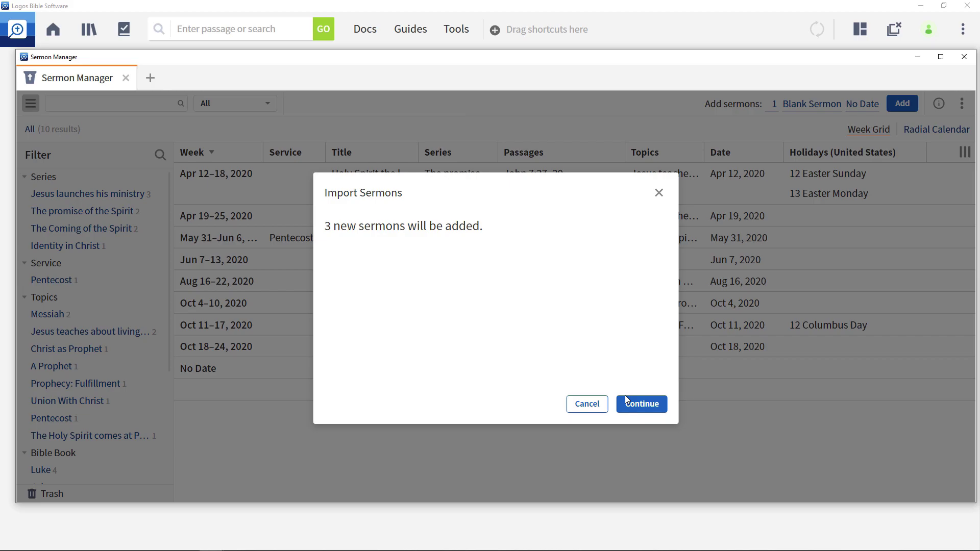
click(642, 404)
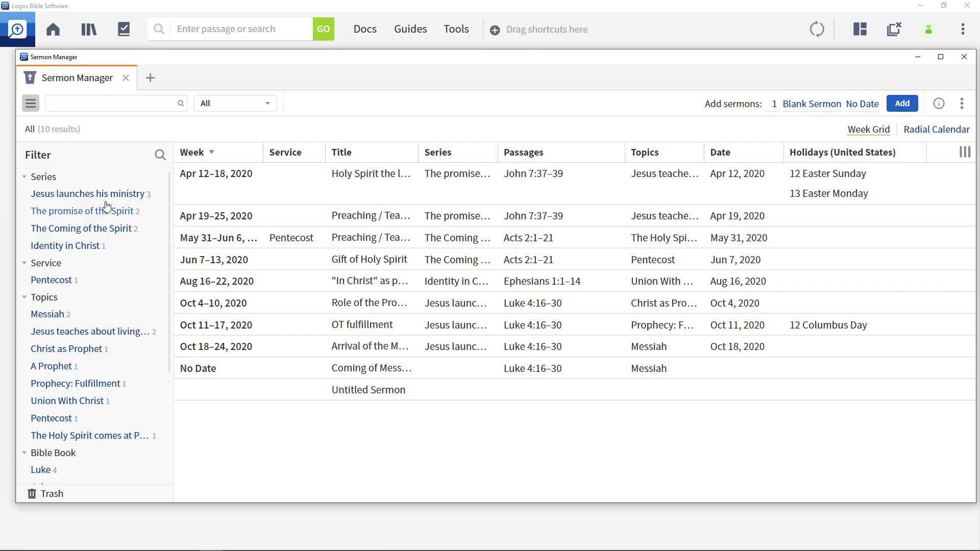
Filter to the Jesus launches his ministry series and export it as Sermon Manager.csv in CSV format
click(79, 195)
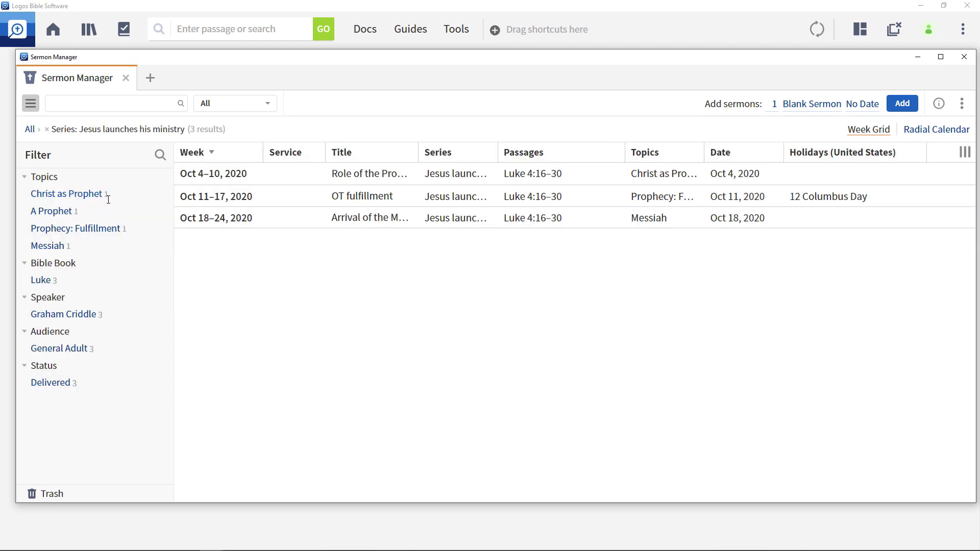
click(962, 105)
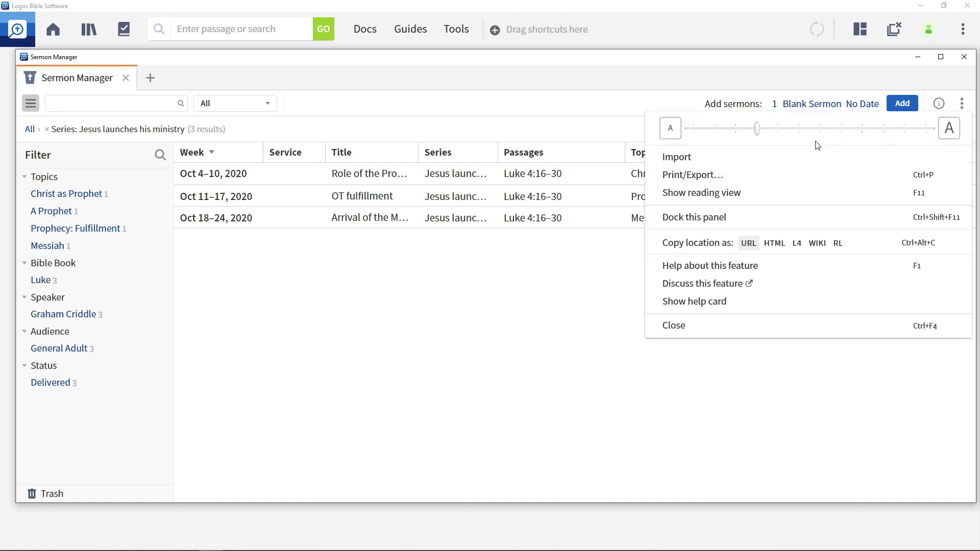
click(729, 176)
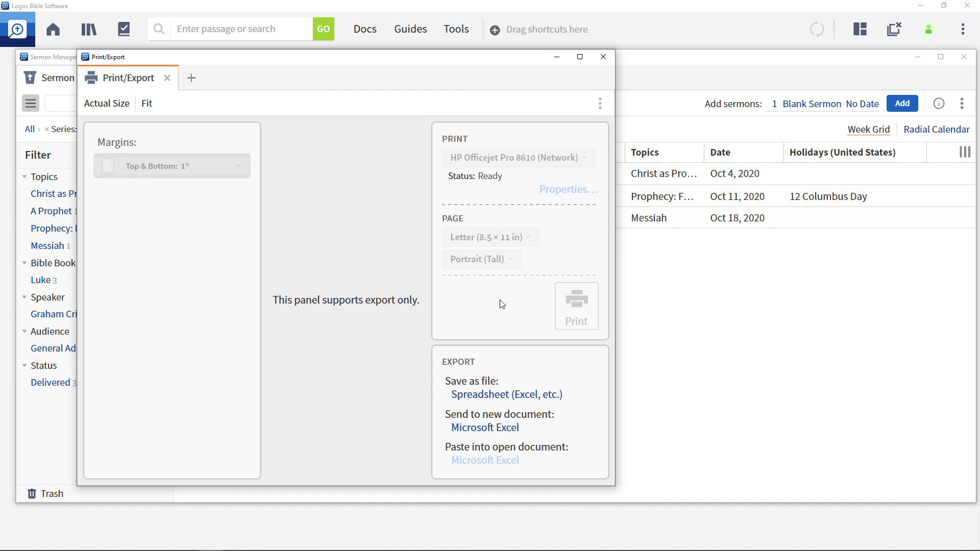
click(474, 395)
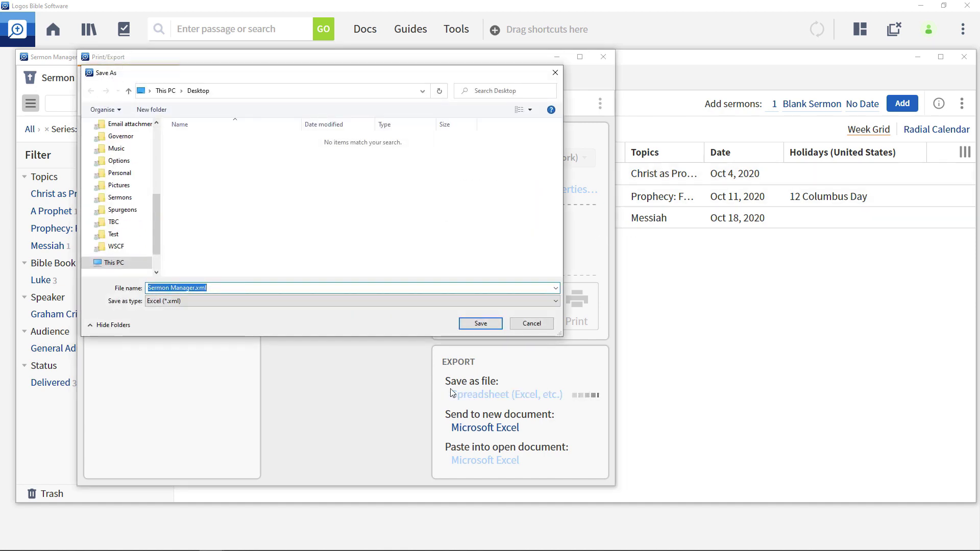
click(238, 301)
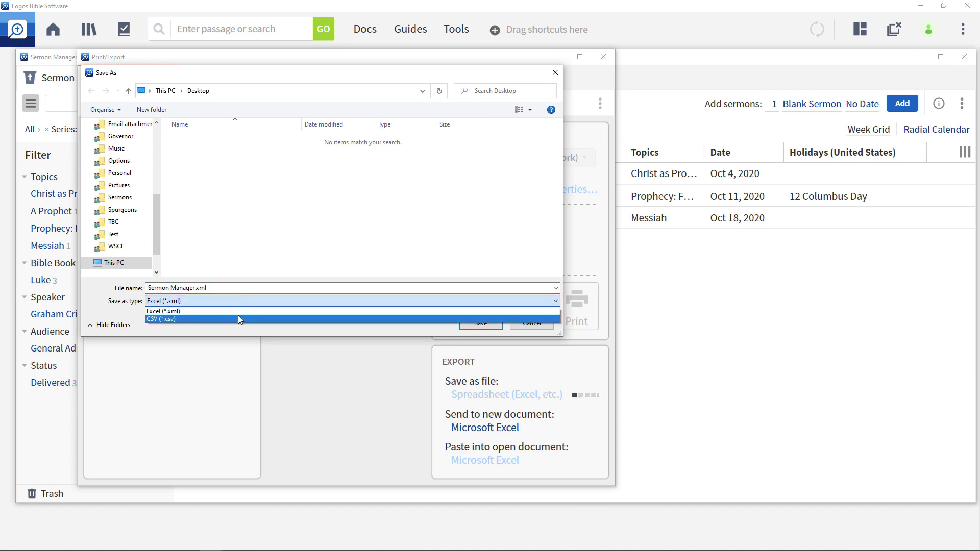
click(239, 318)
click(480, 324)
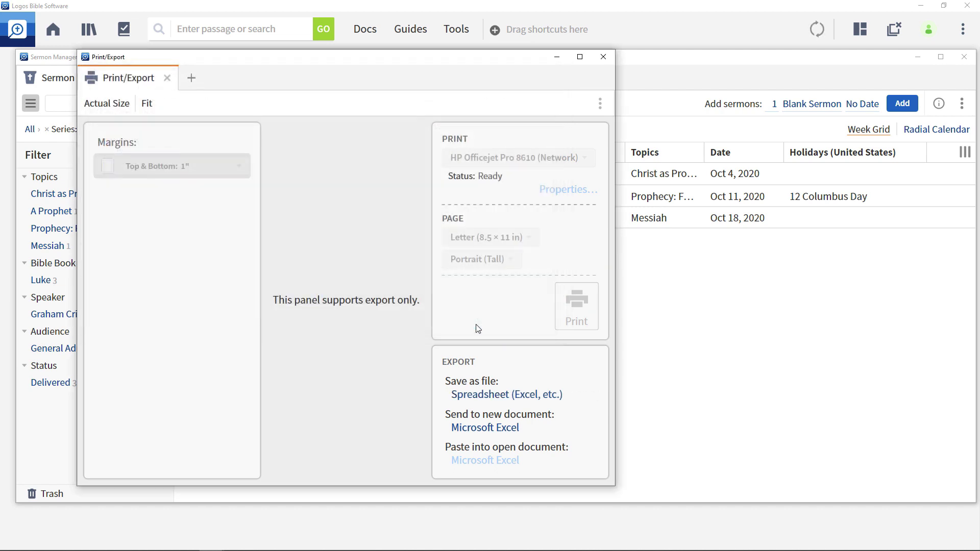
Close Print/Export and autofit column H in Excel to the Holidays heading
click(602, 59)
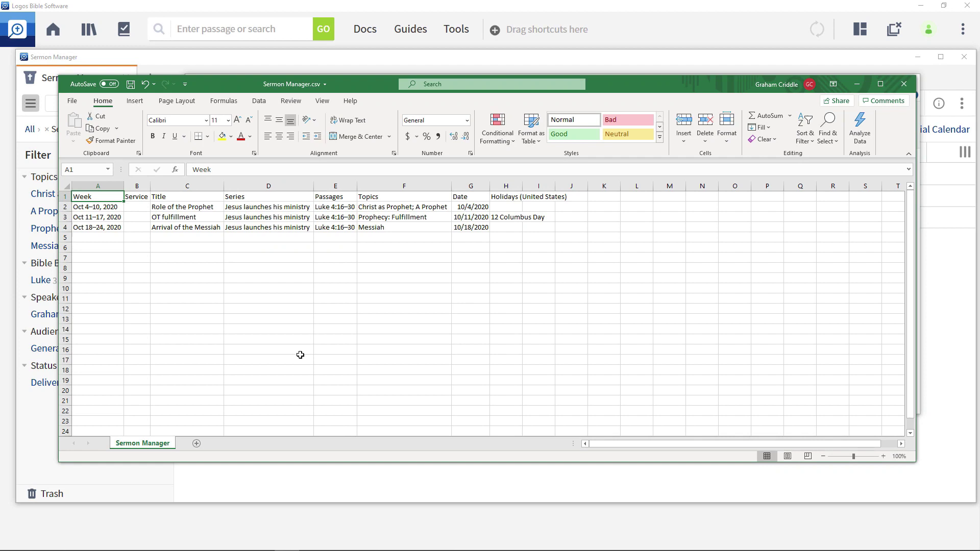
double_click(523, 186)
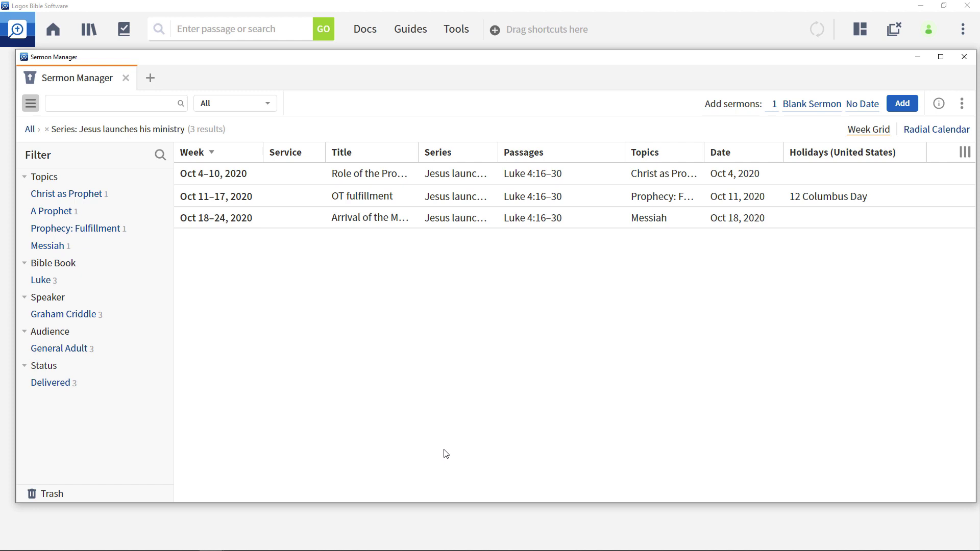
Return to the All sermons list, then open the Import Sermons dialog and cancel it
click(31, 130)
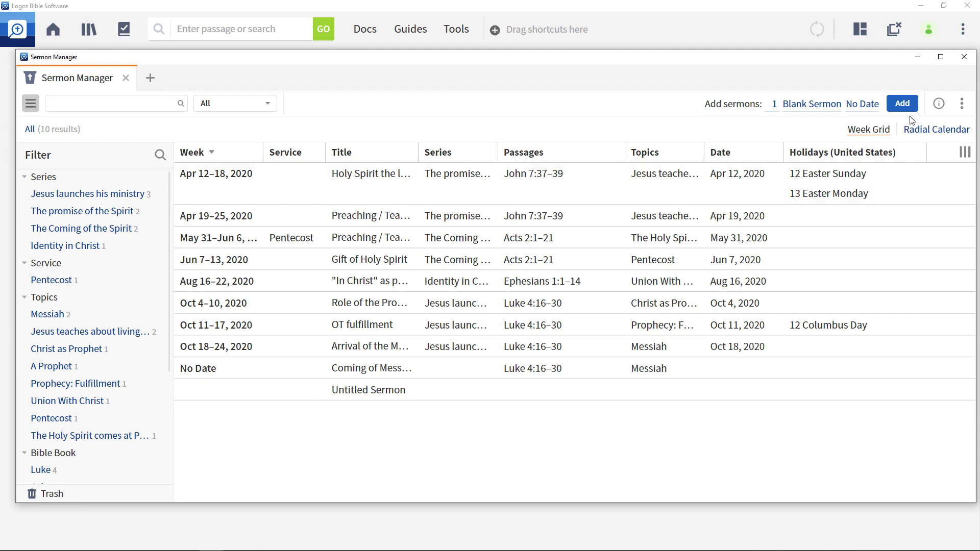
click(962, 104)
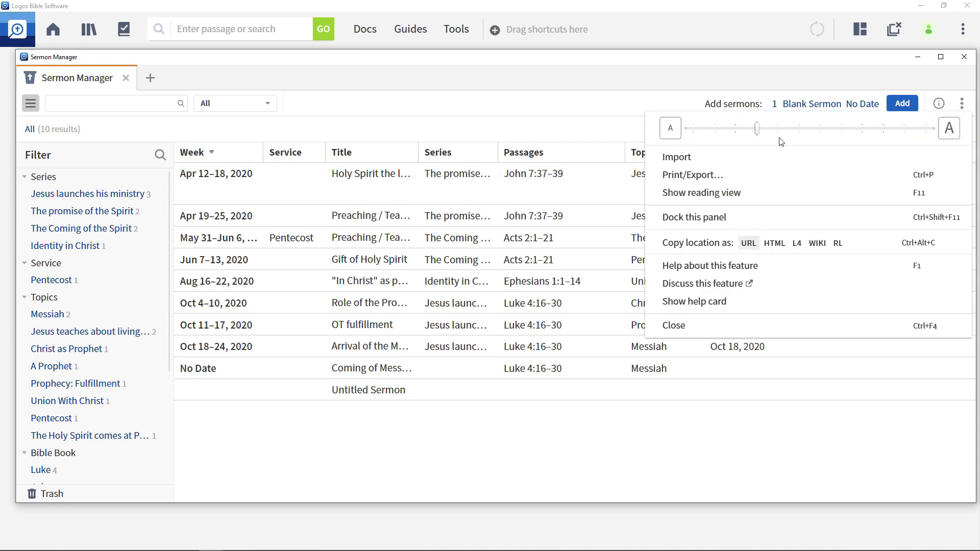
click(687, 156)
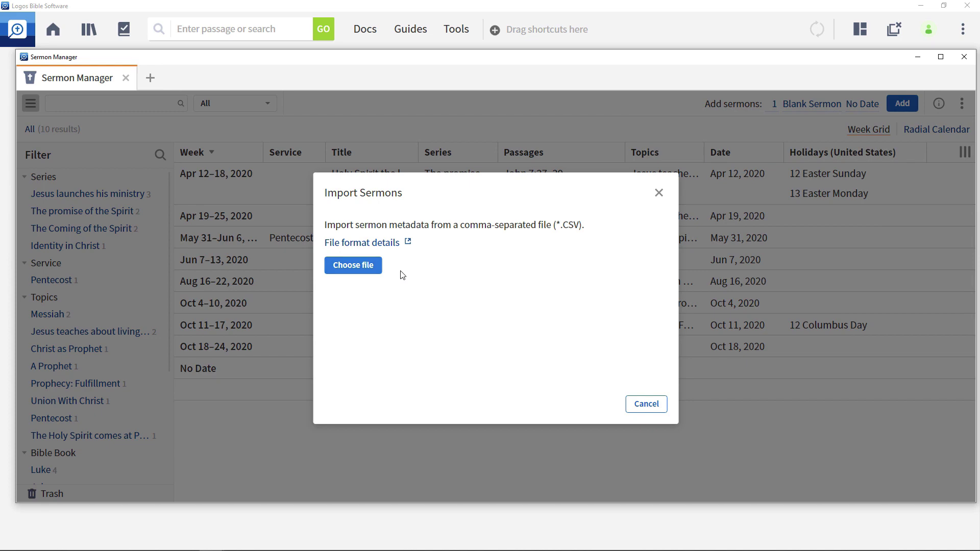
click(643, 407)
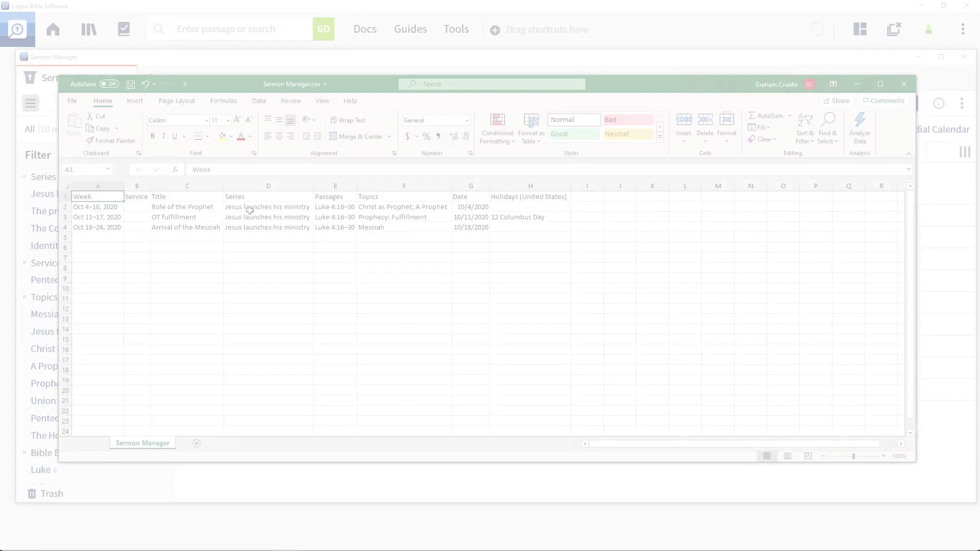
Enter Morning Service in B2 and autofit column B to fit it
click(249, 208)
key(ctrl+c)
click(135, 206)
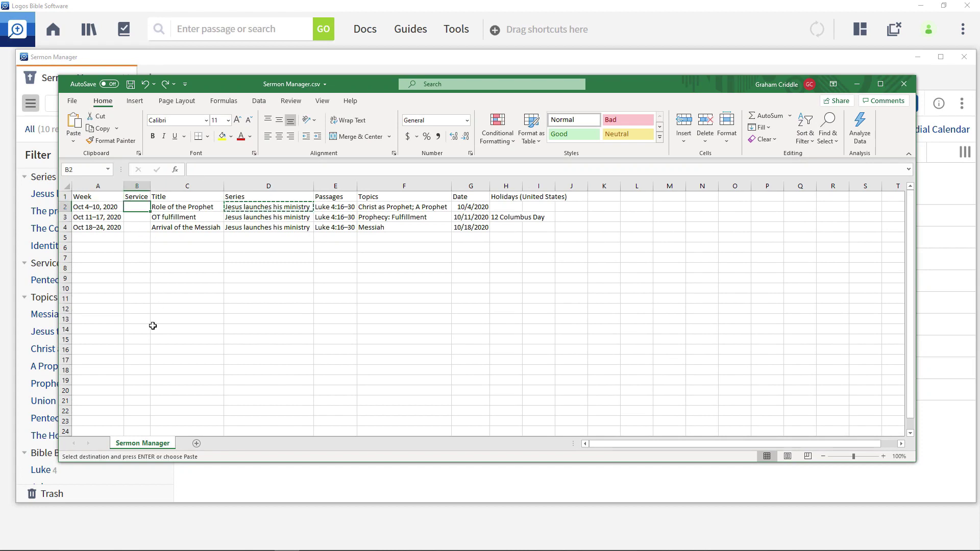
text(Morning Service)
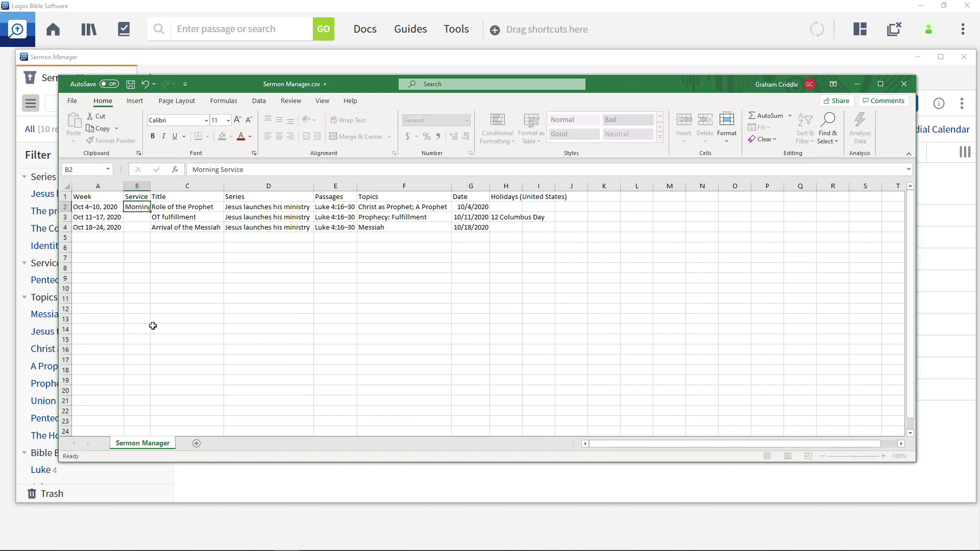
key(Return)
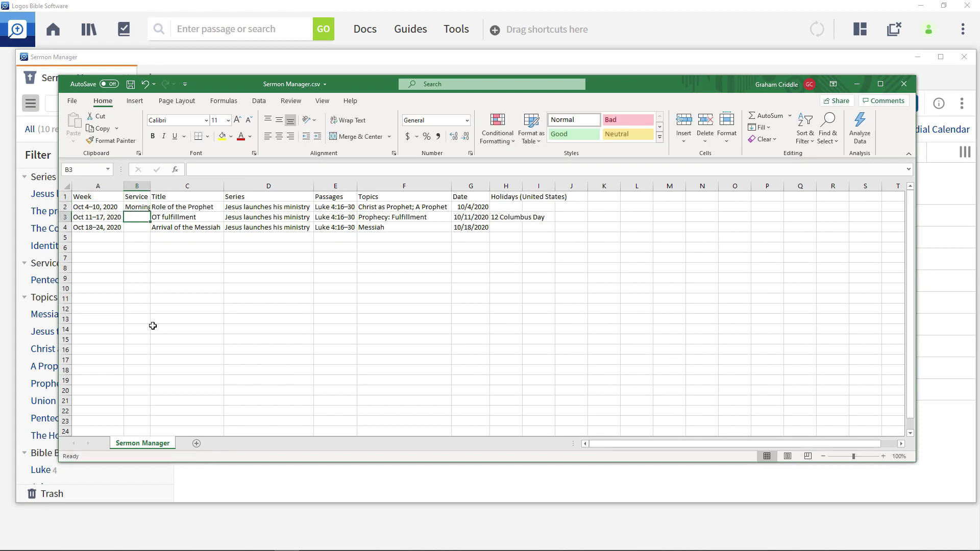
double_click(149, 186)
Copy Morning Service into B3:B4, then select the three Week entries
click(153, 207)
key(ctrl+c)
key(Down)
key(shift+Down)
key(ctrl+v)
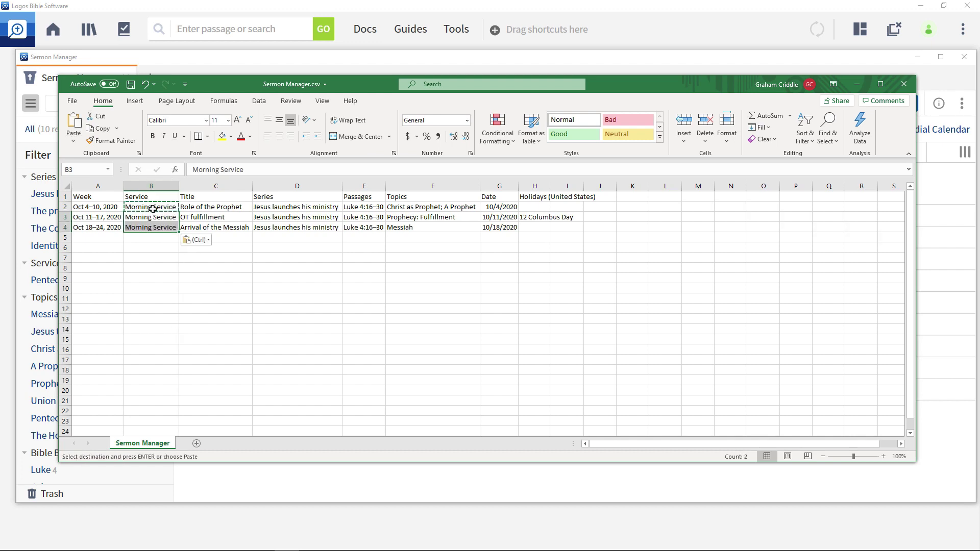
drag(89, 207, 87, 228)
Clear the Week entries and date the sermons 4/4/21, 4/11/21 and 4/18/21
key(Delete)
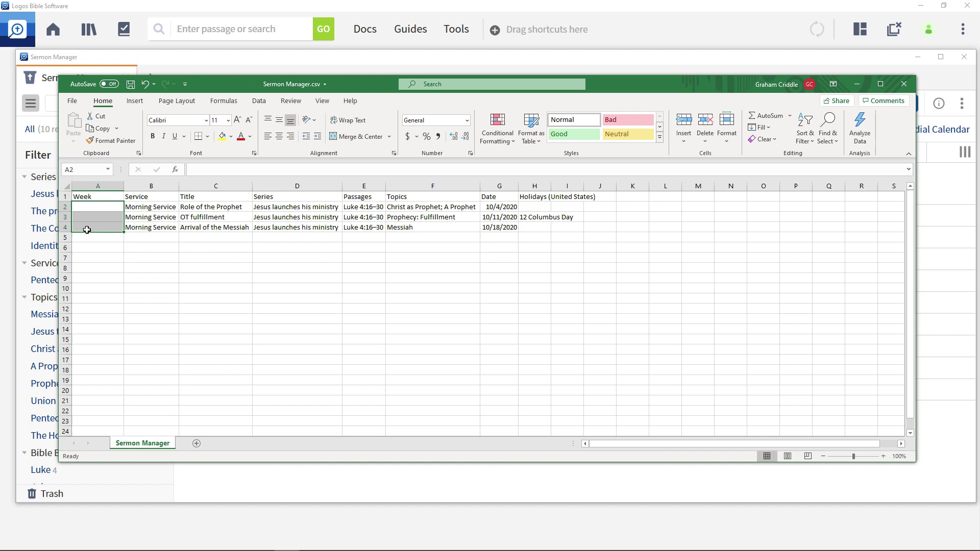
click(488, 207)
text(4/4/21)
key(Return)
text(4/11/21)
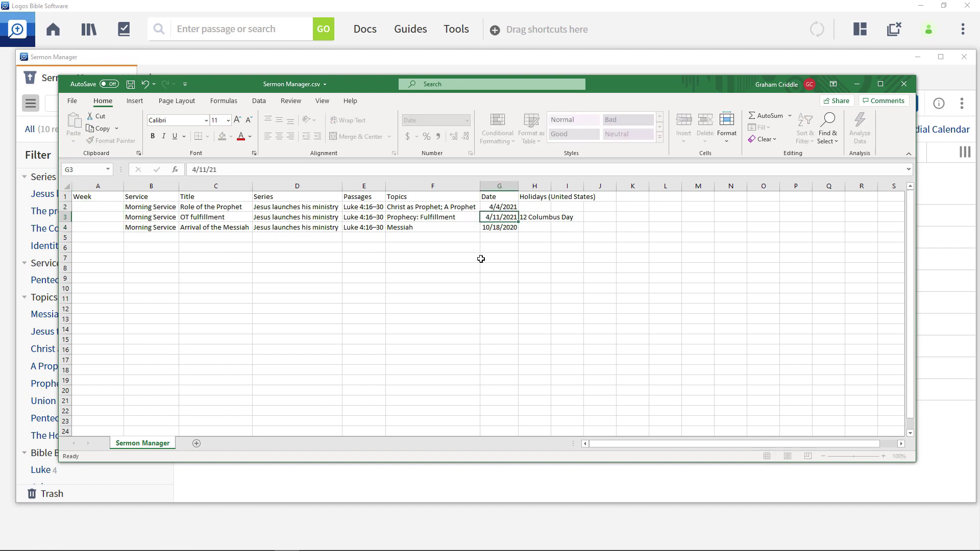
key(Return)
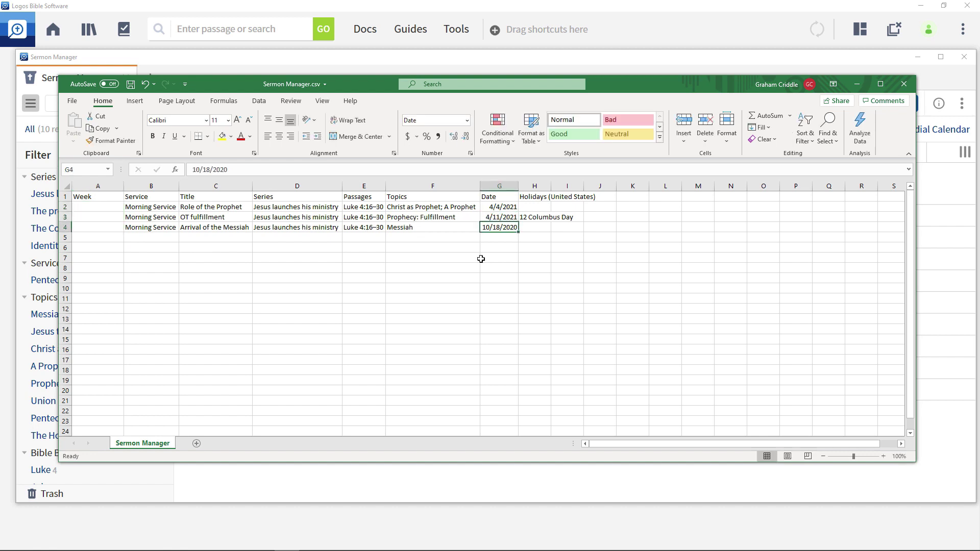
text(4/18/21)
key(Return)
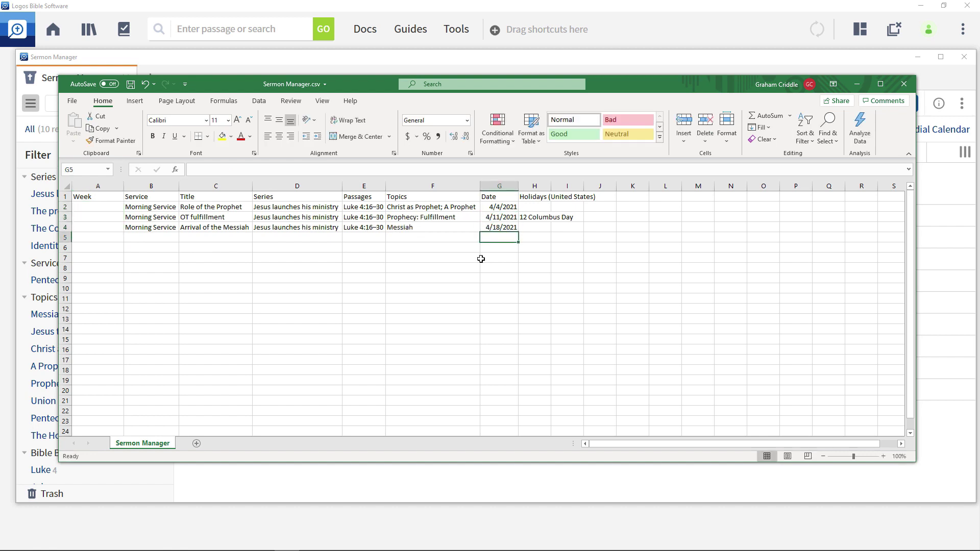
Set the Series to Sermon on the Mount in D2 and copy it into D3:D4
click(311, 206)
text(Sermon on the Mount)
key(Return)
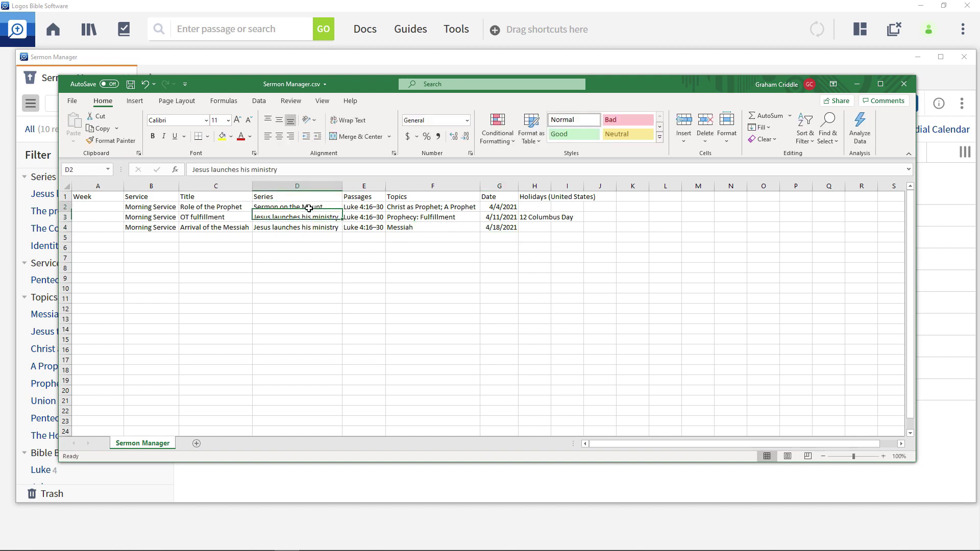
key(Up)
key(ctrl+c)
key(Down)
key(shift+Down)
key(ctrl+v)
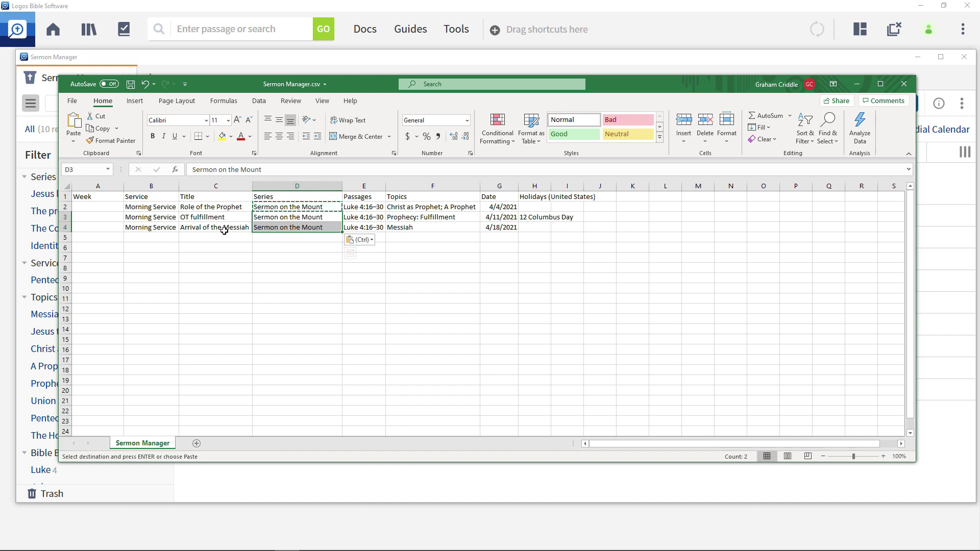
click(216, 207)
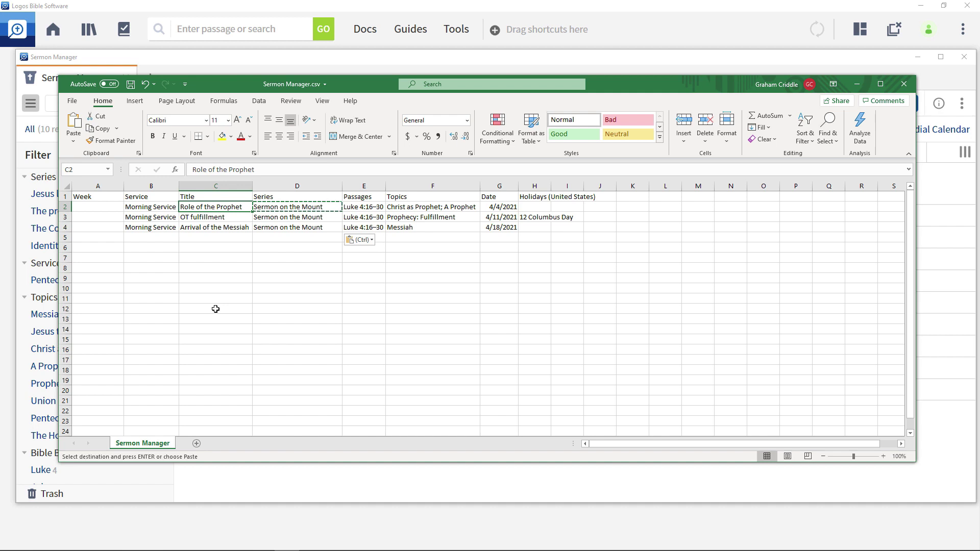
Make the first sermon The Beatitudes, Matthew 5:1-11, topic Blessing
text(The Beatitudes)
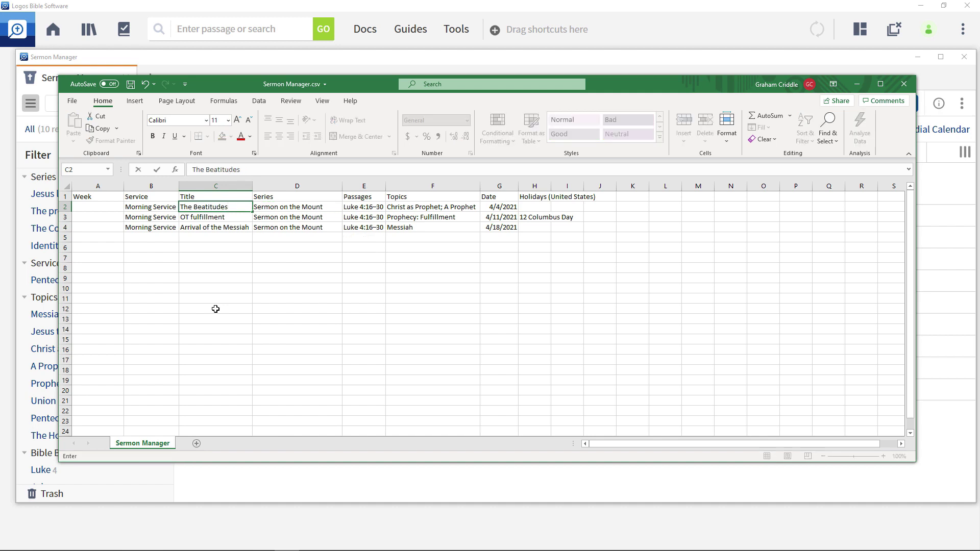
key(Tab)
key(Tab)
text(Matthew 5:1-11)
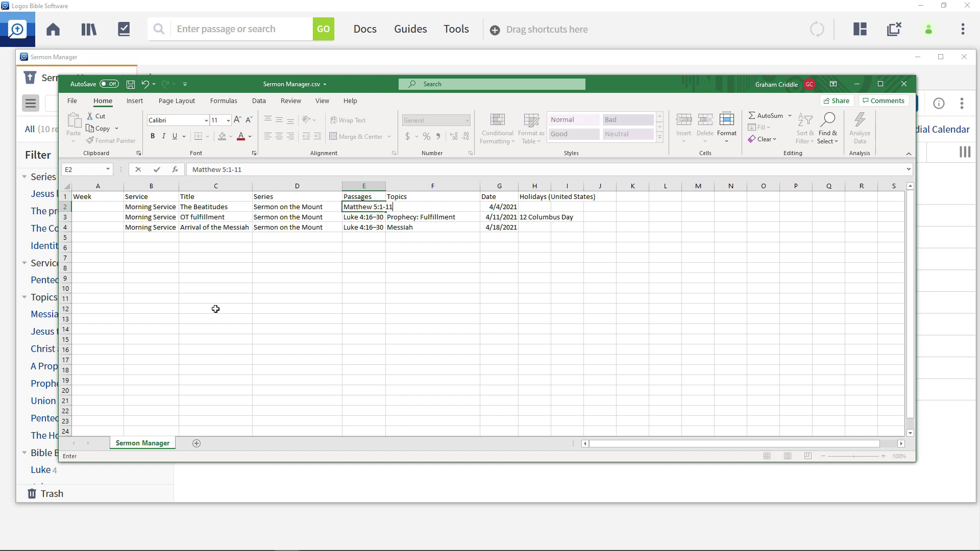
key(Tab)
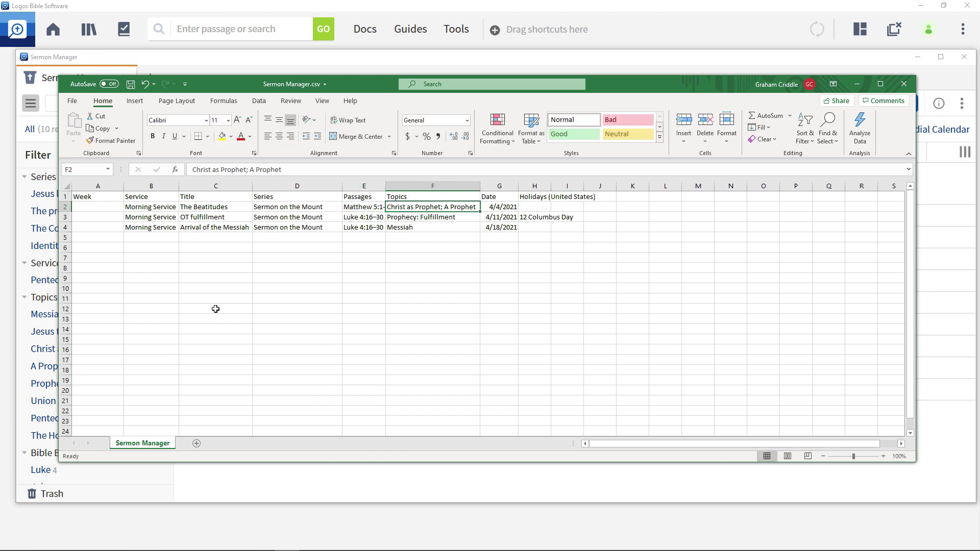
text(Blessing)
key(Return)
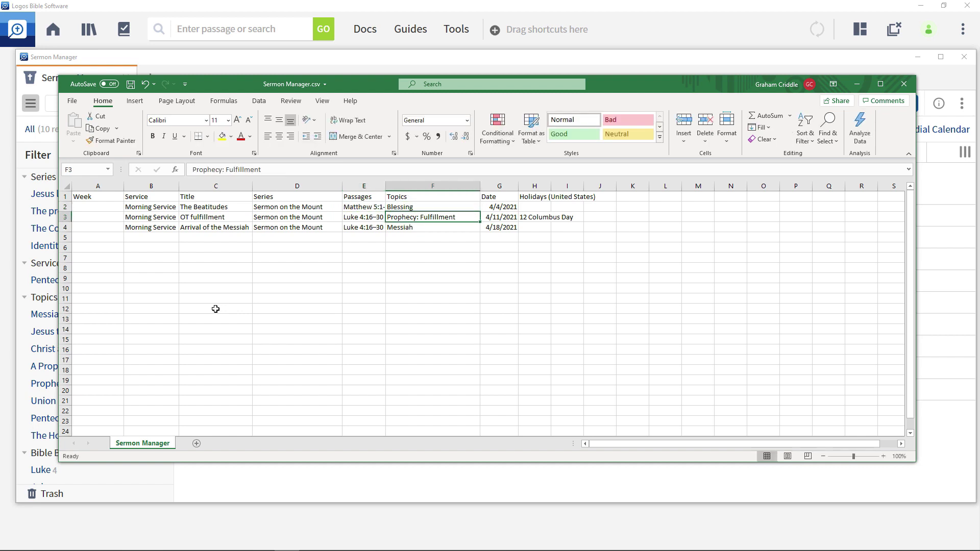
Make the second sermon Salt and Light, Matthew 5:13-16, topic Light, autofitting Passages
key(Left)
key(Left)
key(Left)
text(Salt and Light)
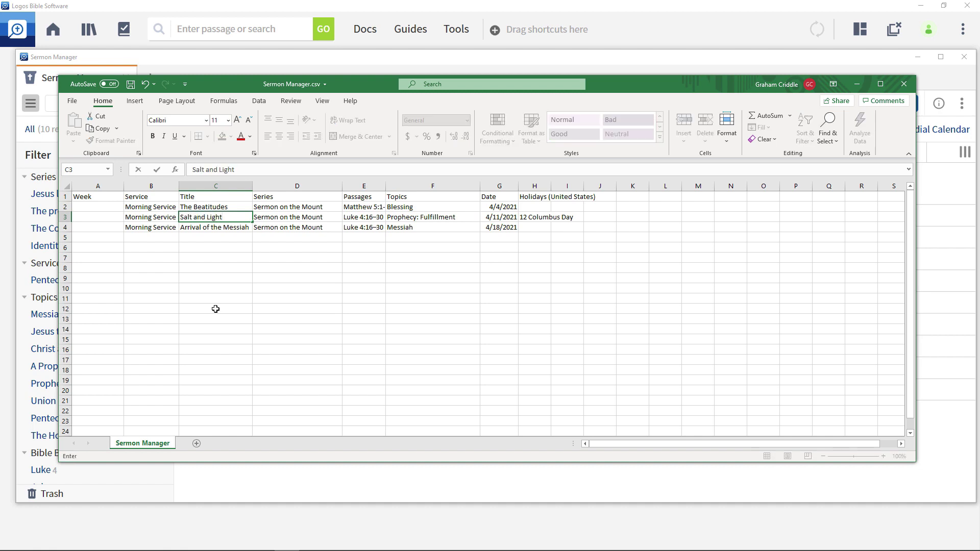
key(Tab)
key(Tab)
text(Matthew 5:13-16)
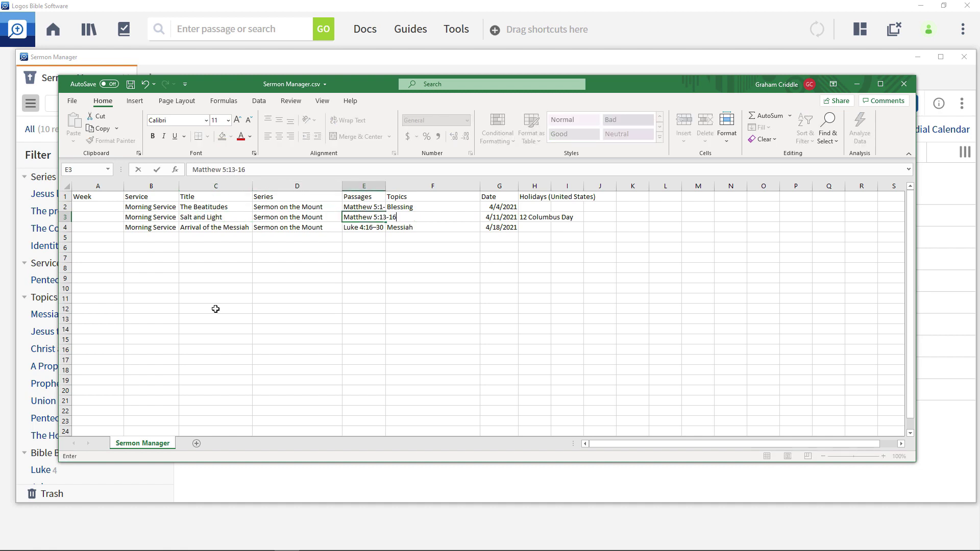
key(Down)
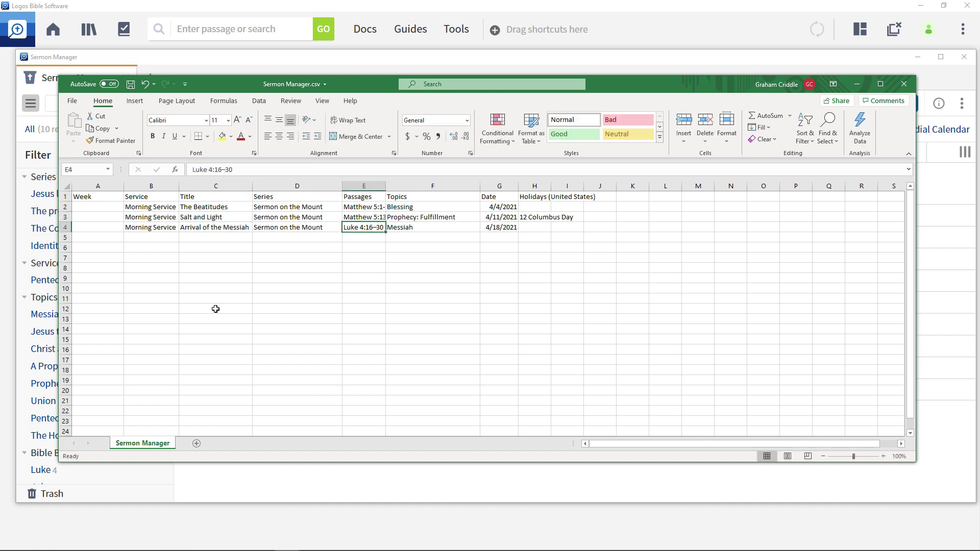
double_click(388, 184)
click(450, 219)
text(Light)
key(Return)
Make the third sermon Fufilling the Law, Matthew 5:17-20, topic Law
key(Left)
key(Left)
key(Left)
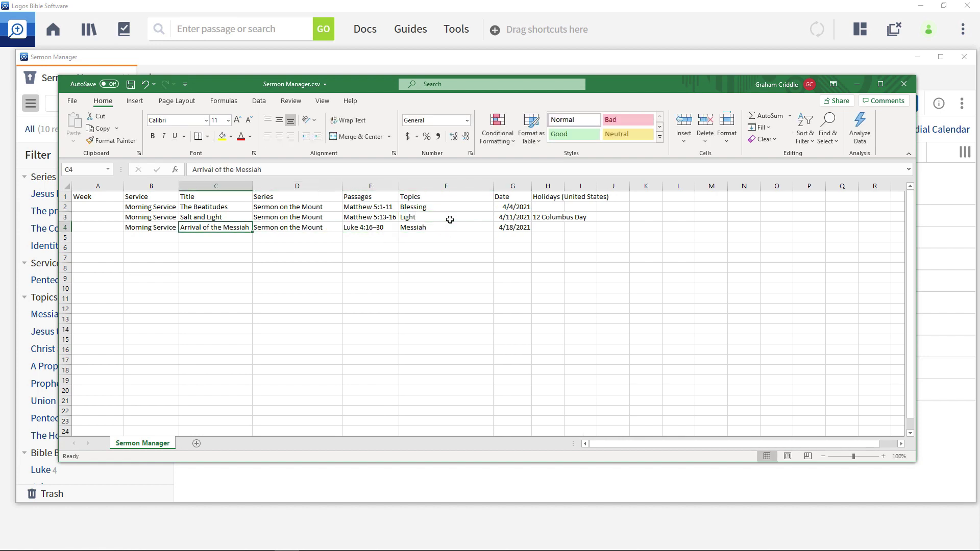
text(Fufilling the Law)
key(Right)
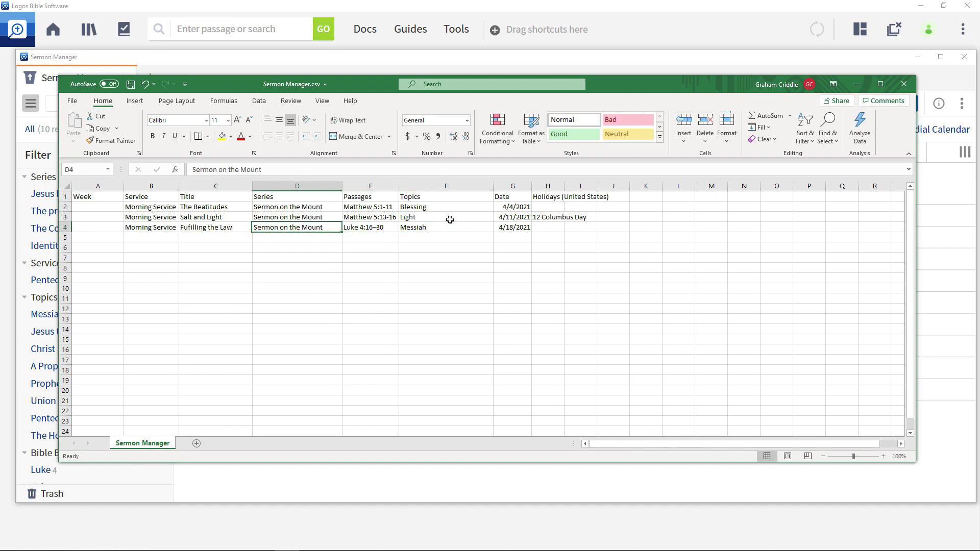
key(Right)
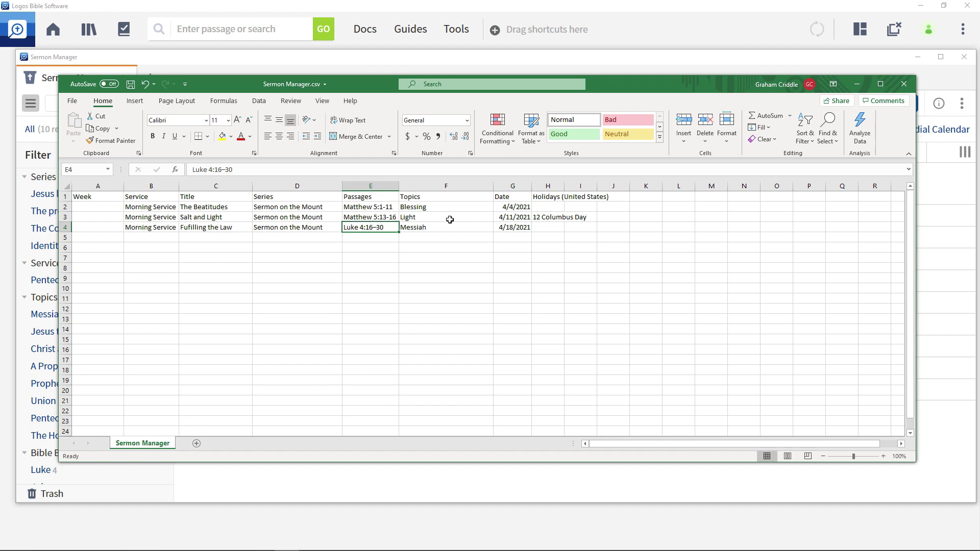
text(Matthew 5:17-20)
key(Right)
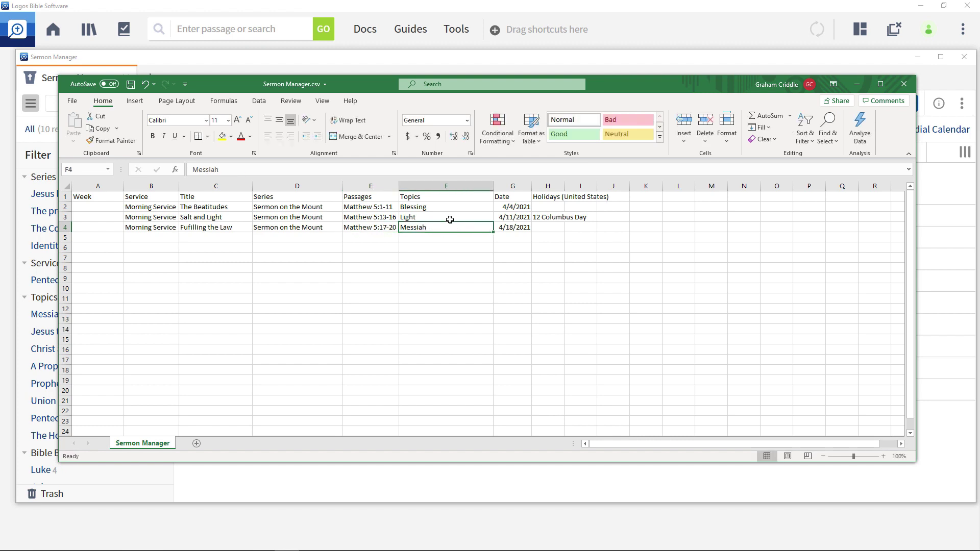
text(Law)
key(Return)
key(Up)
key(Up)
key(Right)
key(Right)
Delete the Columbus Day entry in H3 and save the sheet as April Sermons CSV
key(Delete)
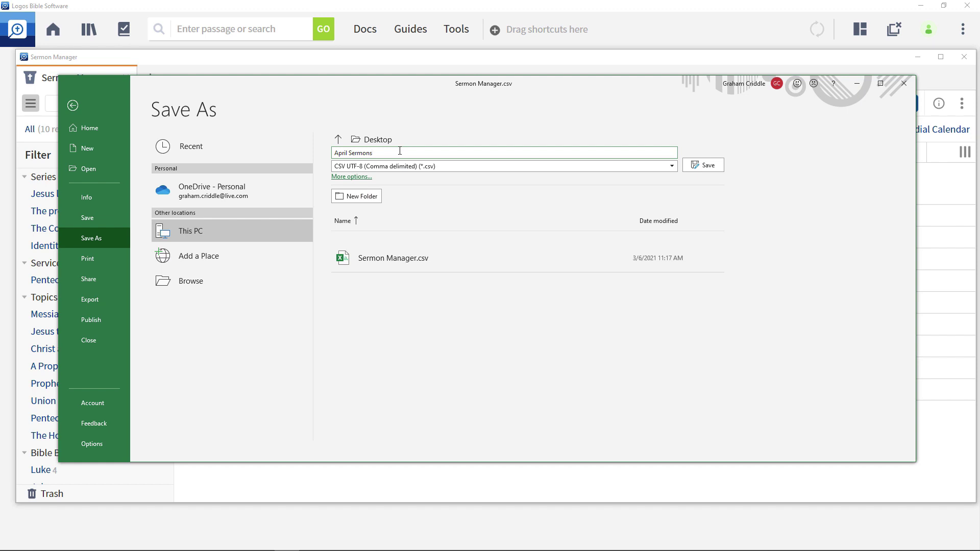
key(Return)
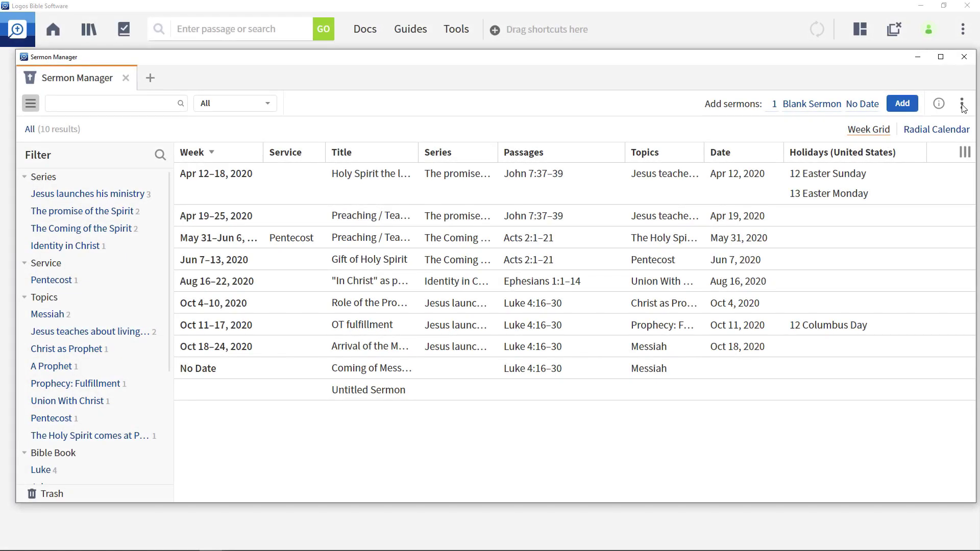
Import April Sermons.csv, finish the import, and filter the list to the Sermon on the Mount series
click(962, 104)
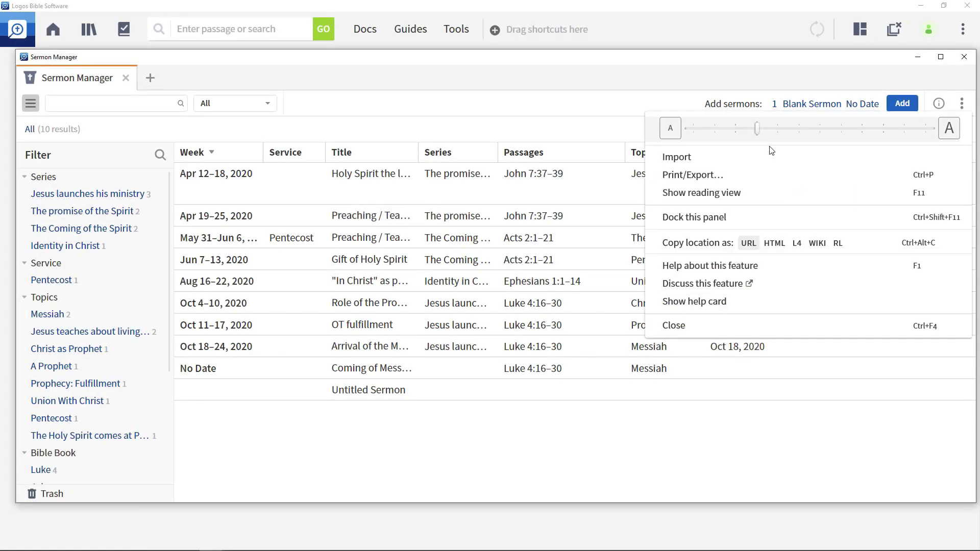
click(677, 159)
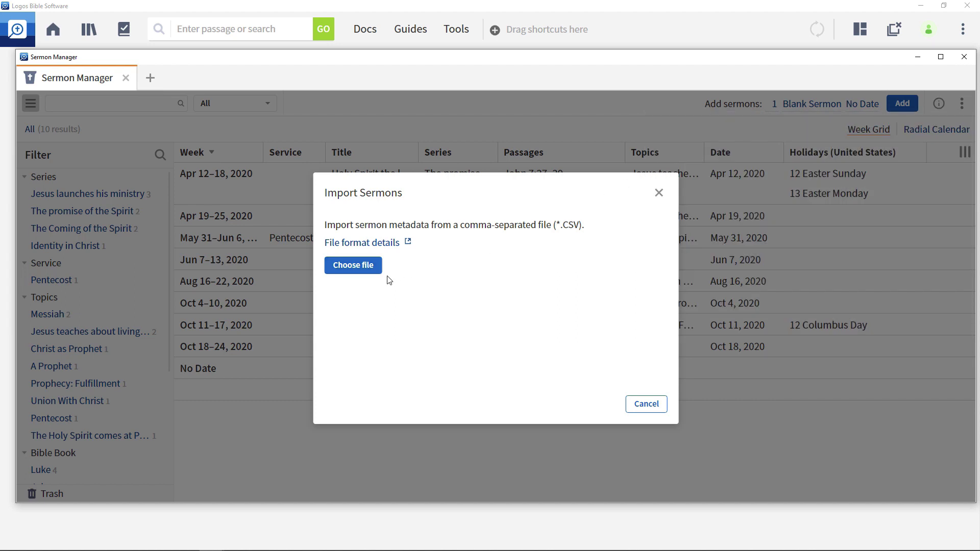
click(356, 267)
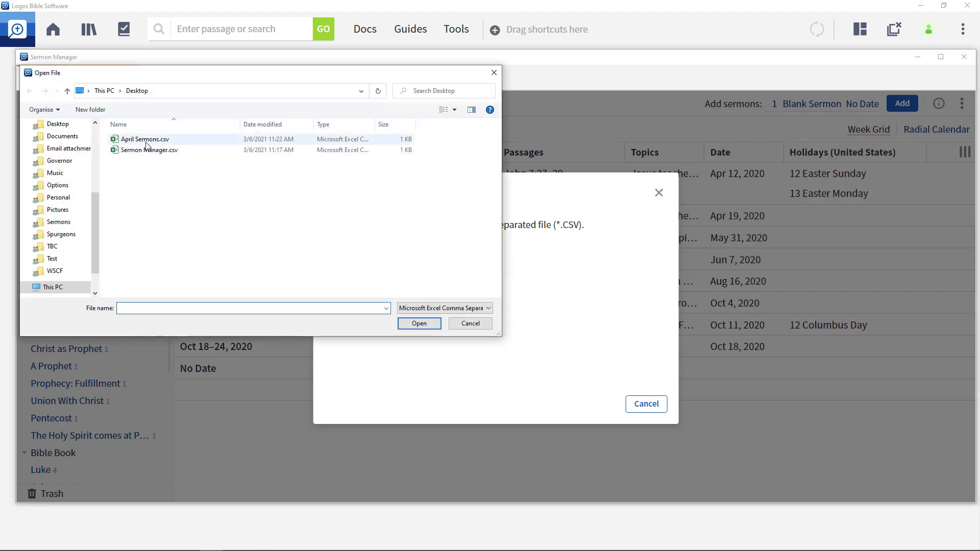
click(145, 142)
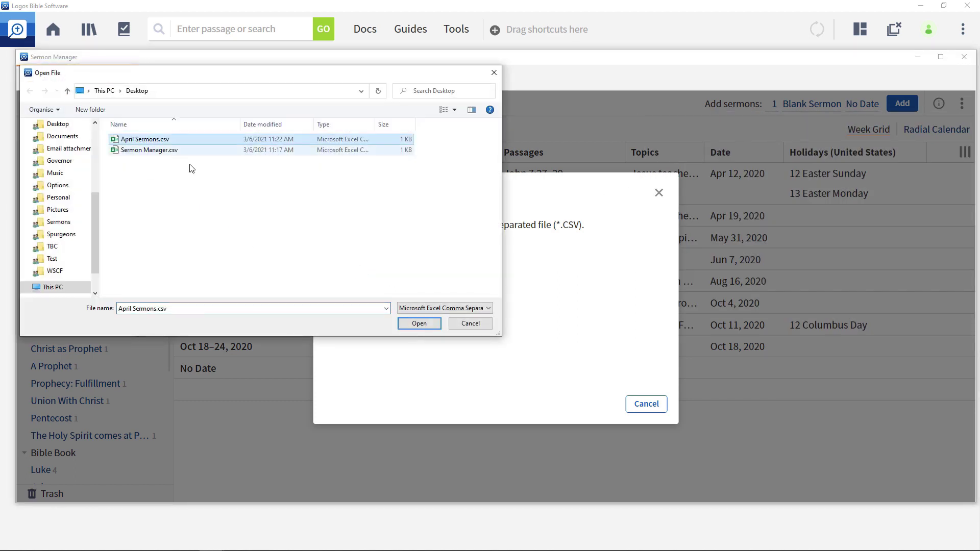
click(419, 323)
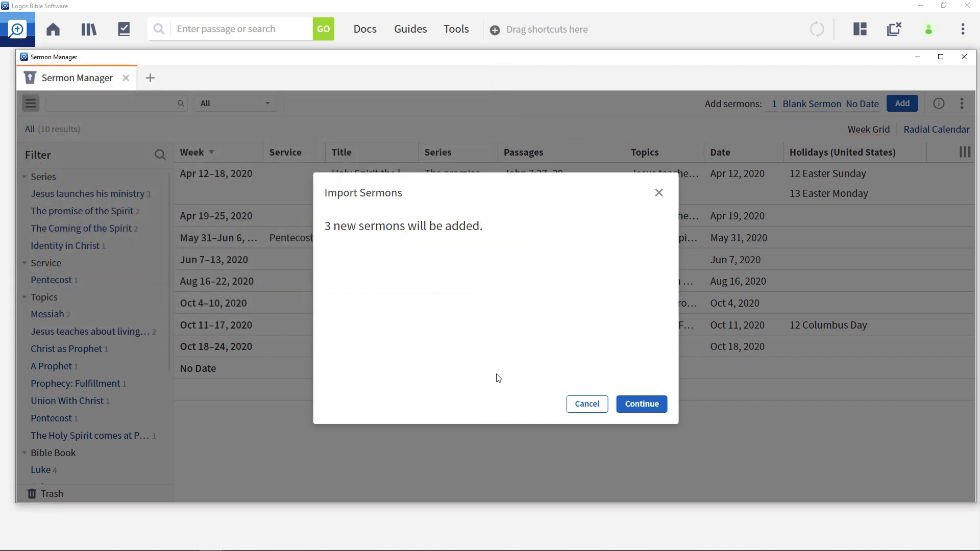
click(642, 407)
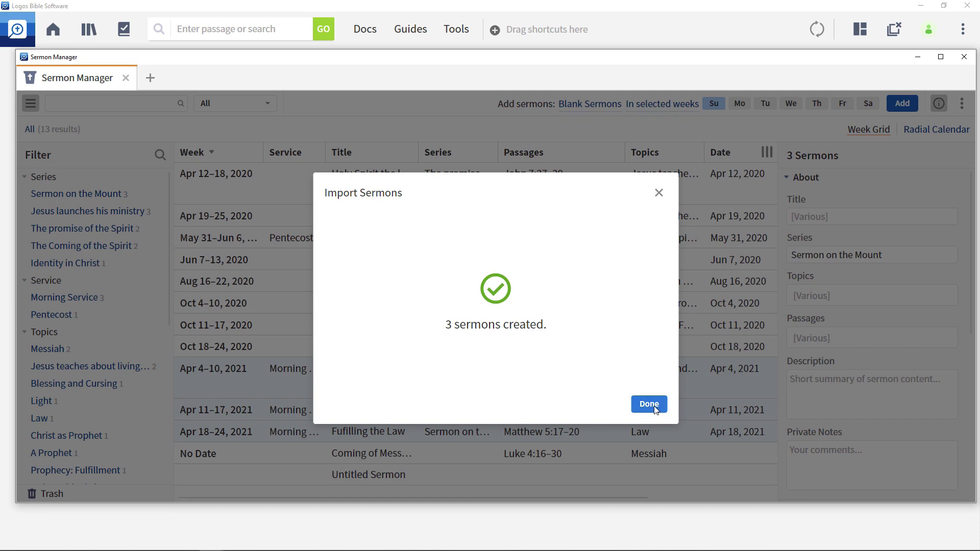
click(642, 408)
click(61, 194)
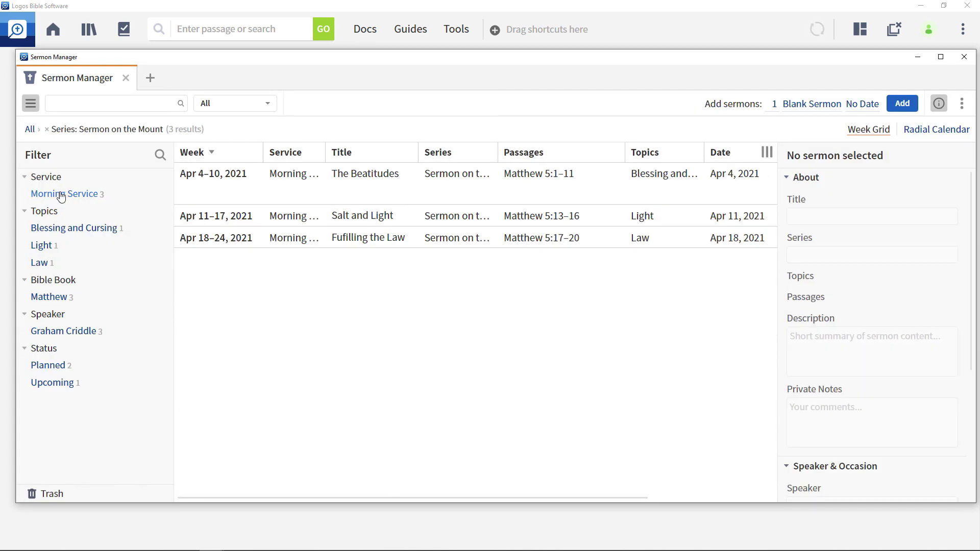